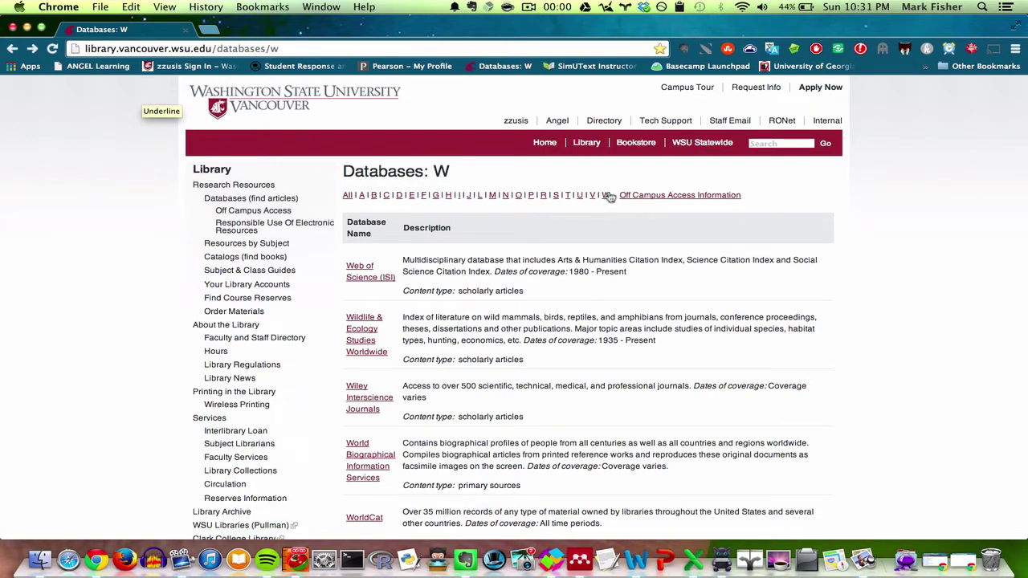
# Open the Web of Science (ISI) database and look over the field types available for a basic search.
pyautogui.click(358, 278)
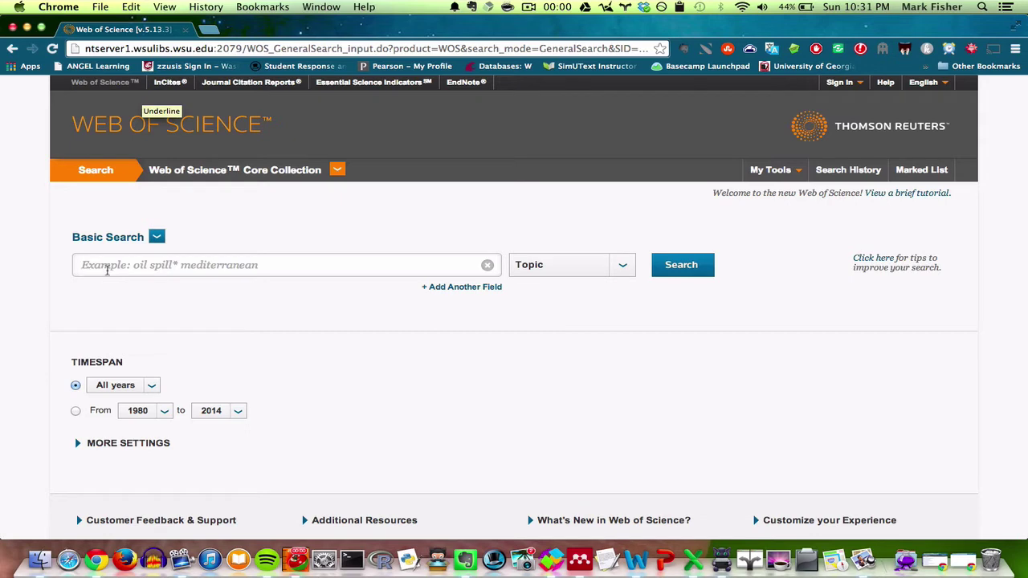
pyautogui.click(106, 270)
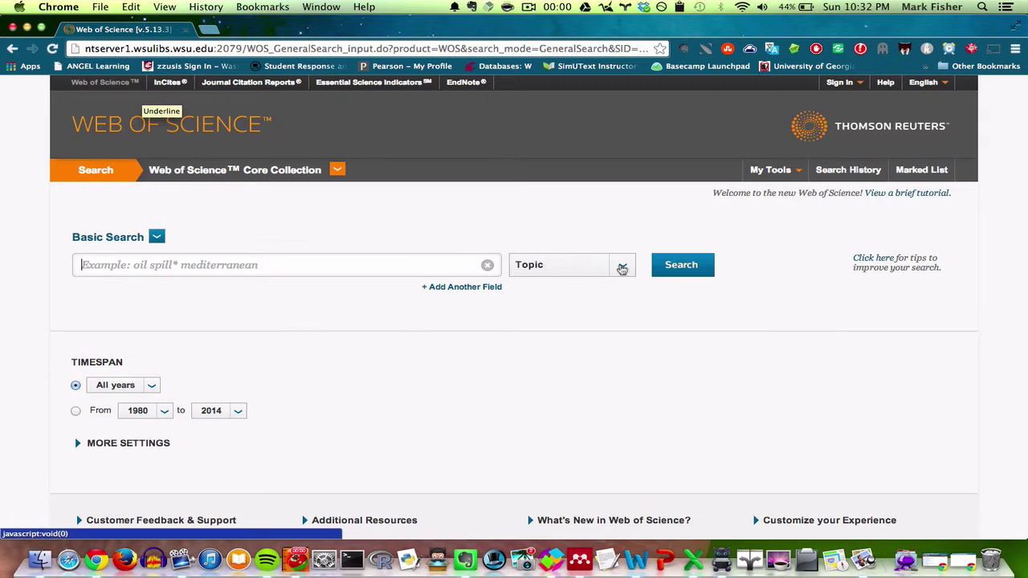
pyautogui.click(620, 272)
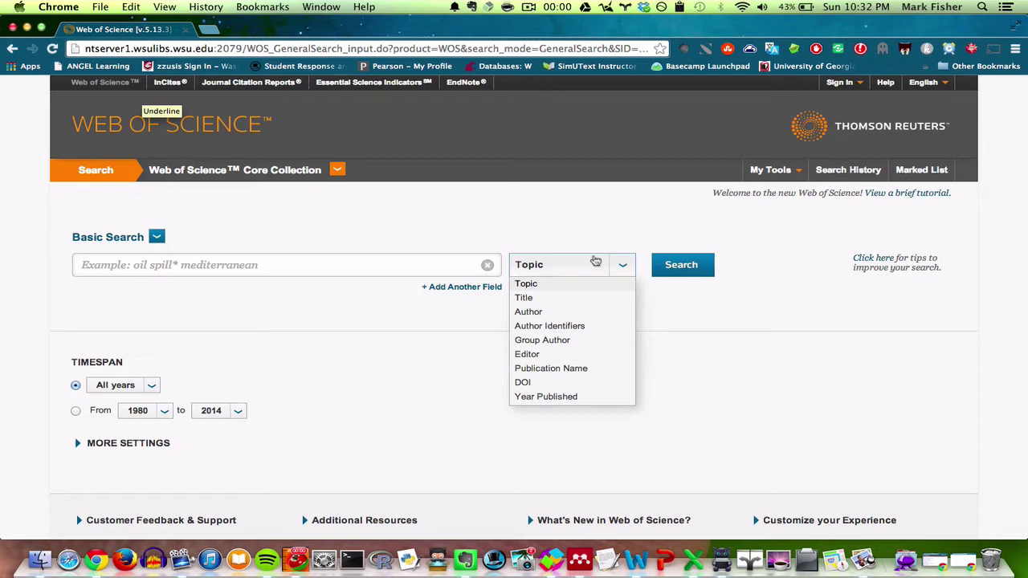
pyautogui.click(590, 262)
pyautogui.click(448, 290)
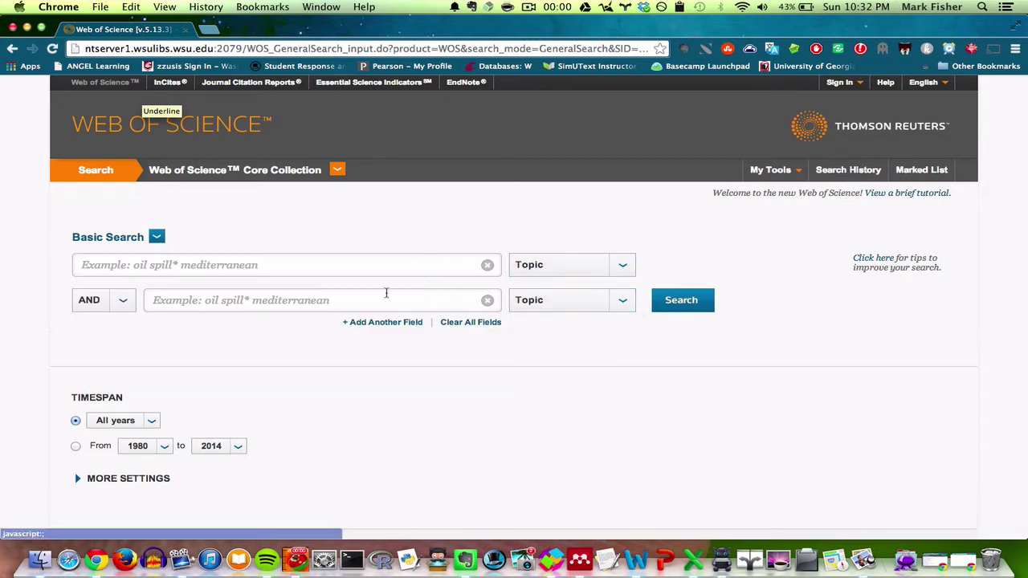
pyautogui.click(226, 263)
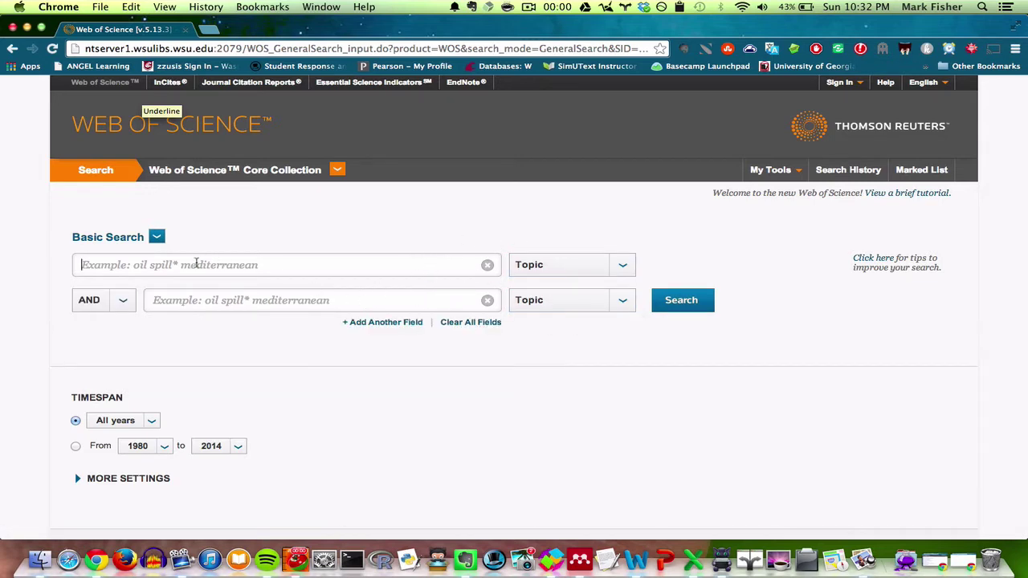
pyautogui.write('silver fox')
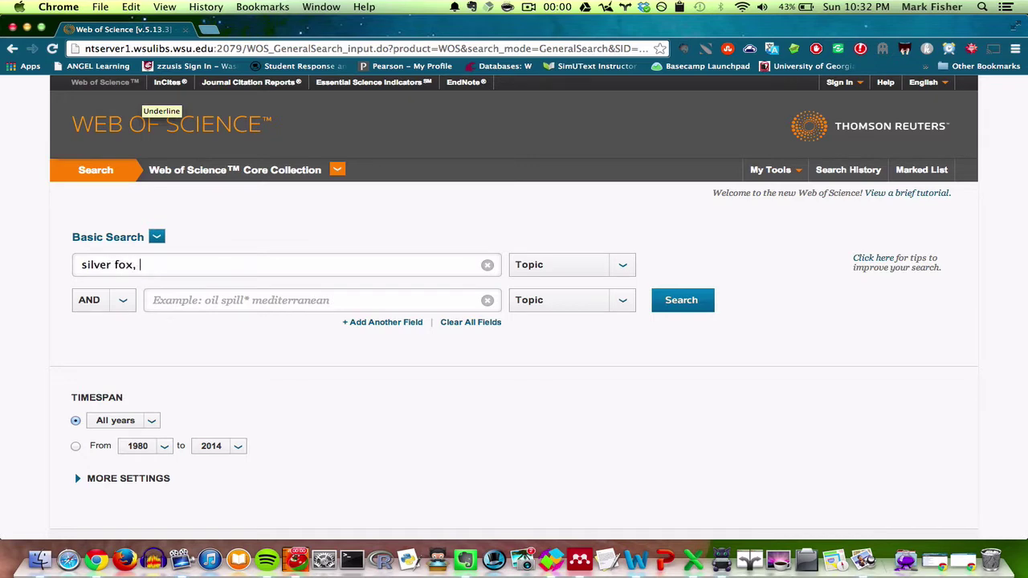
pyautogui.write(', tameness')
pyautogui.click(562, 303)
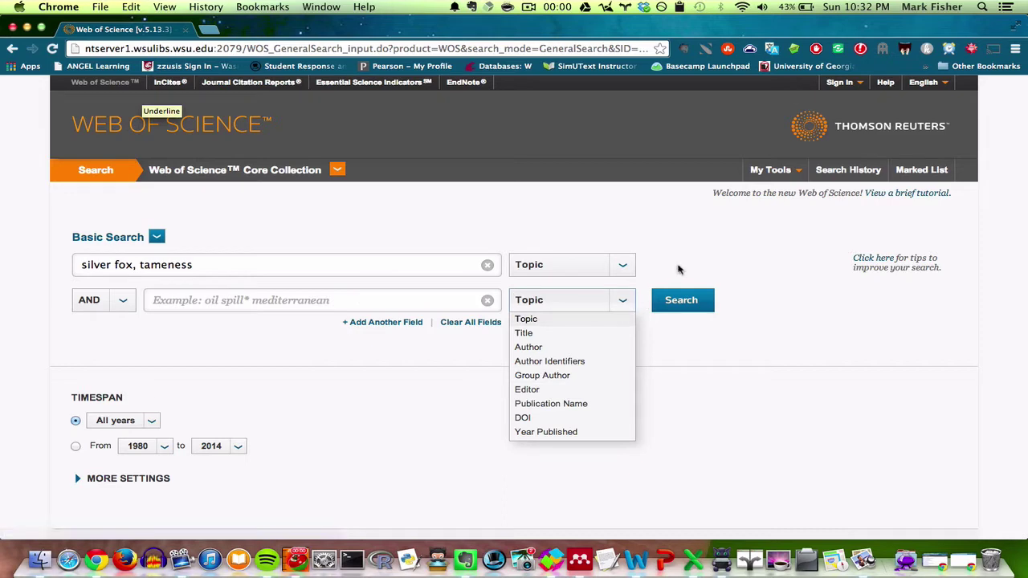
pyautogui.click(628, 308)
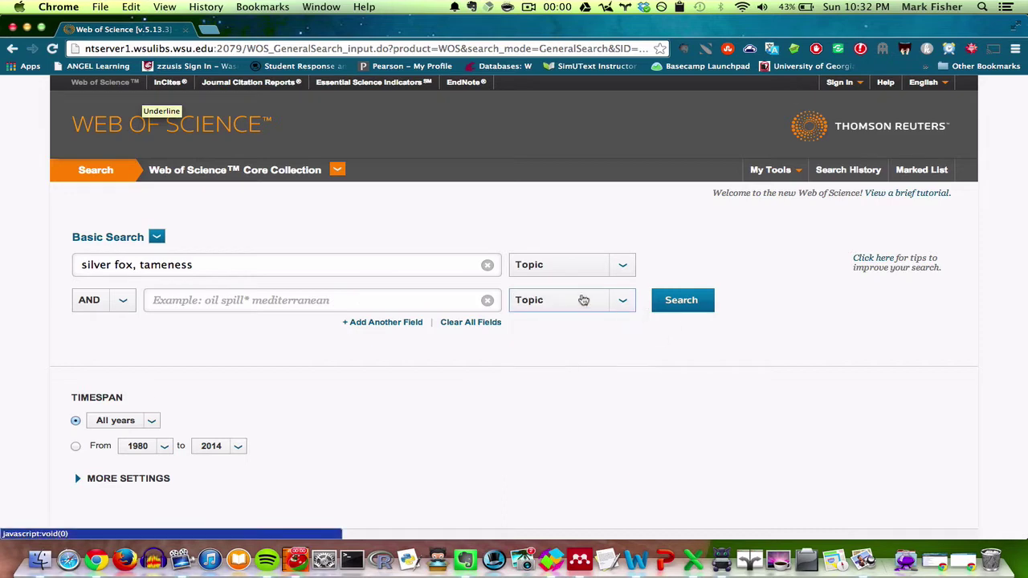
pyautogui.click(462, 324)
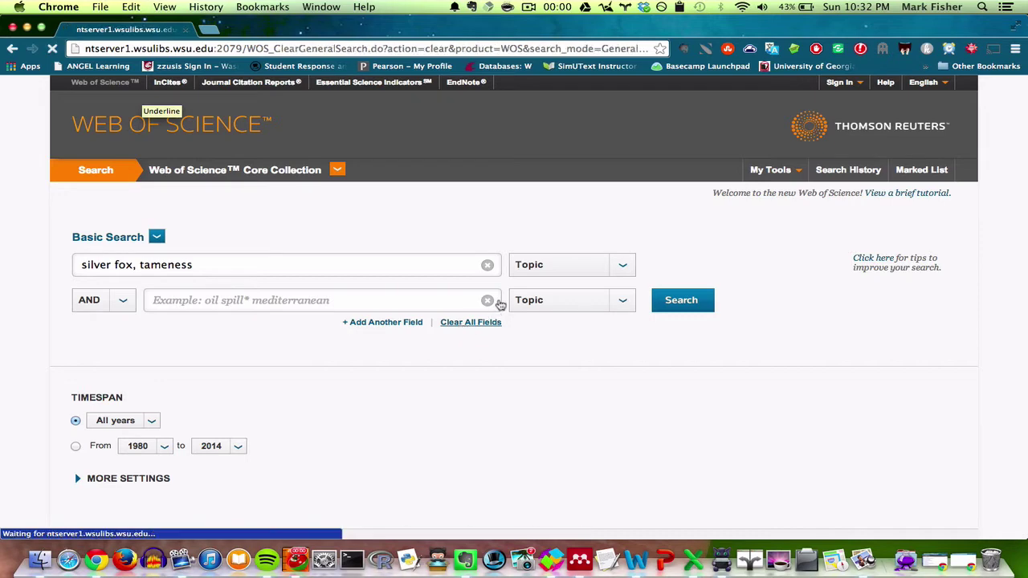
# Run a basic topic search for "silver fox, tameness".
pyautogui.click(334, 265)
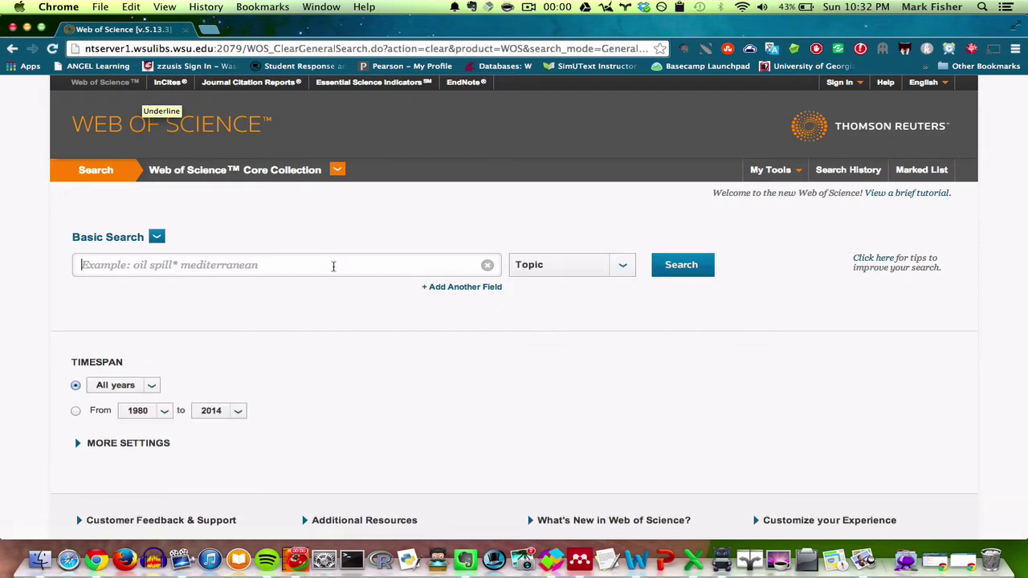
pyautogui.write('silver fox, t')
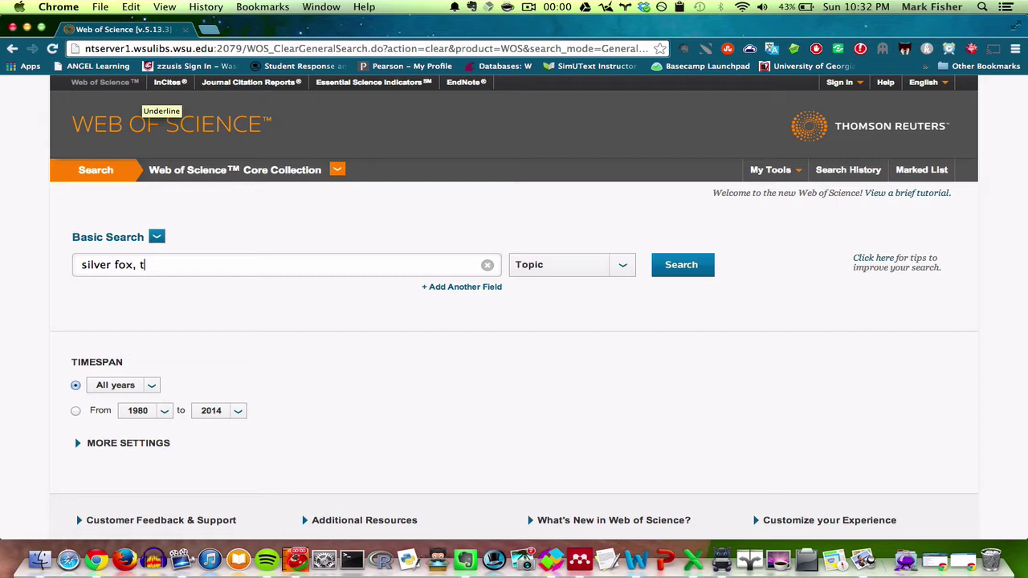
pyautogui.write('ameness')
pyautogui.click(680, 267)
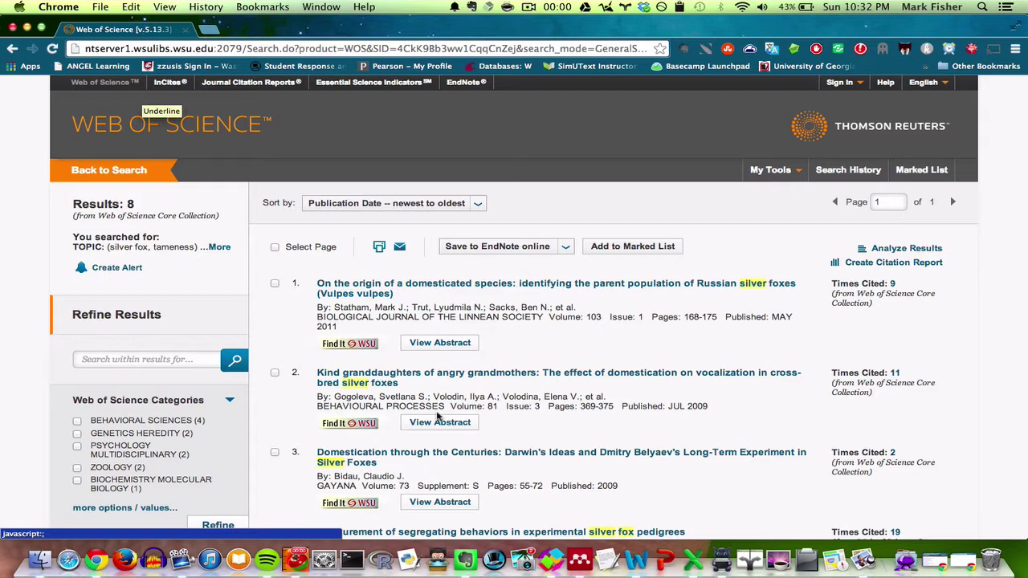
# Look through the results, open the record "On the origin of a domesticated species" and read its abstract and keywords.
pyautogui.scroll(-10, 439, 415)
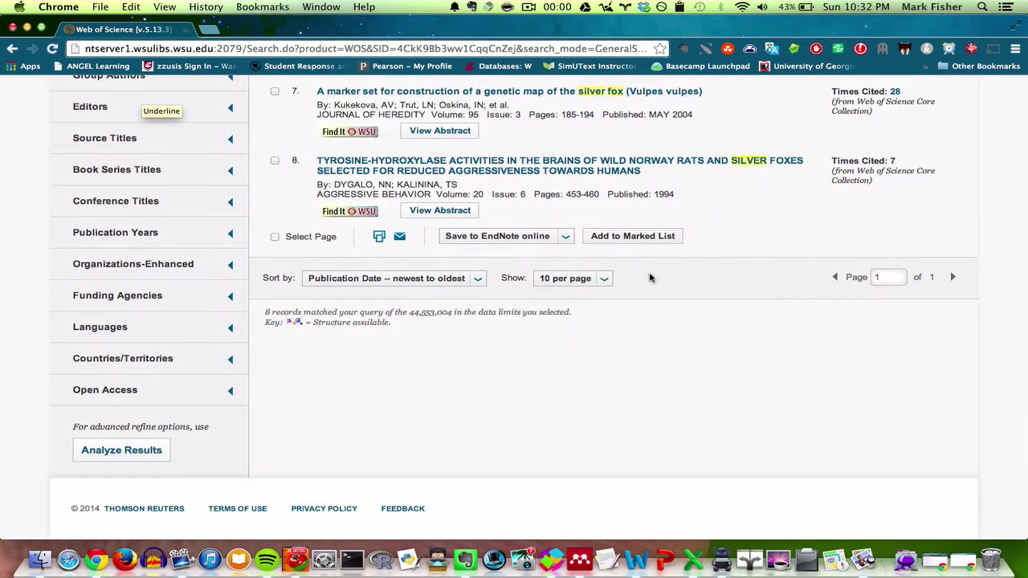
pyautogui.scroll(-1, 650, 278)
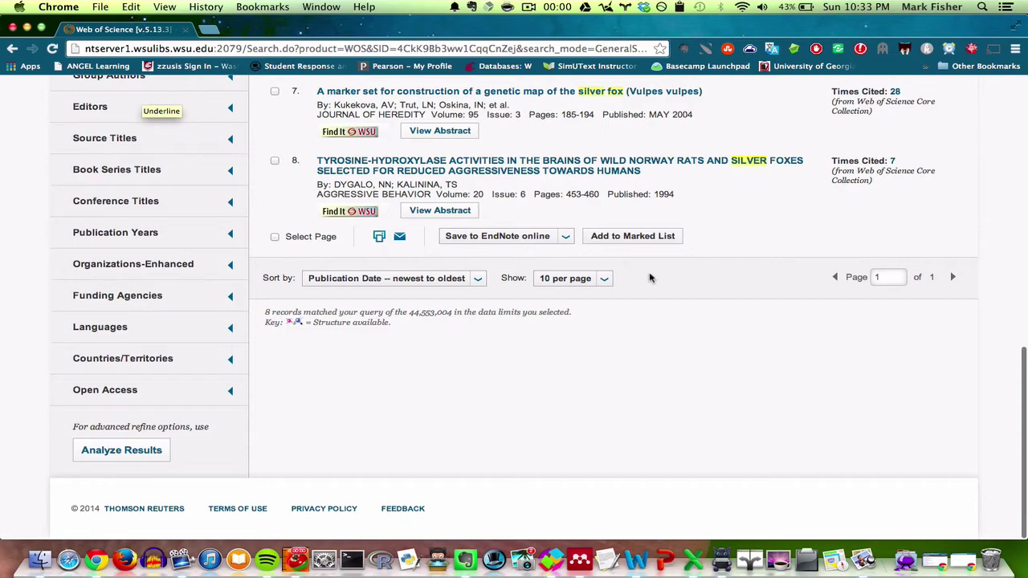
pyautogui.scroll(10, 699, 253)
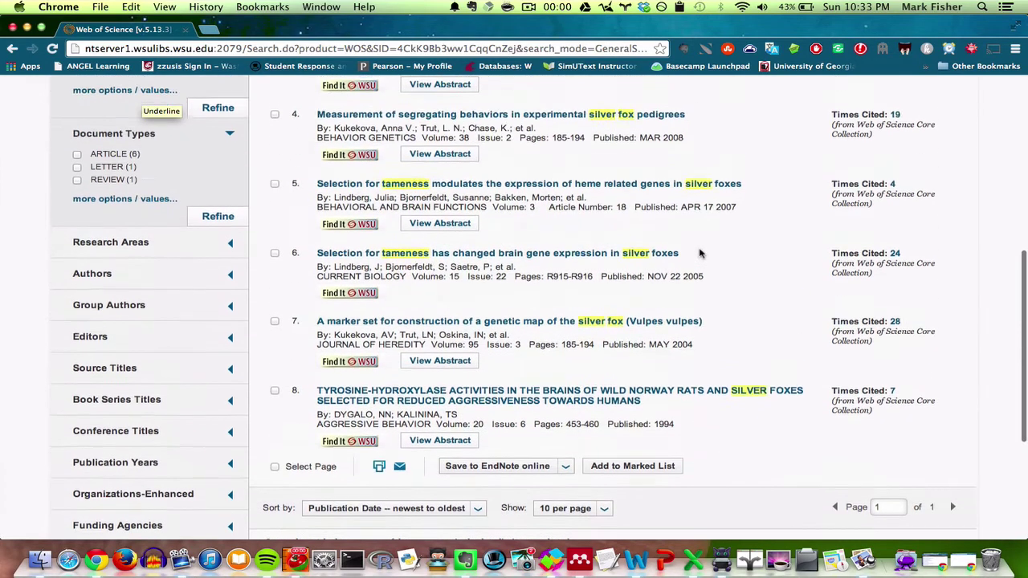
pyautogui.scroll(5, 630, 218)
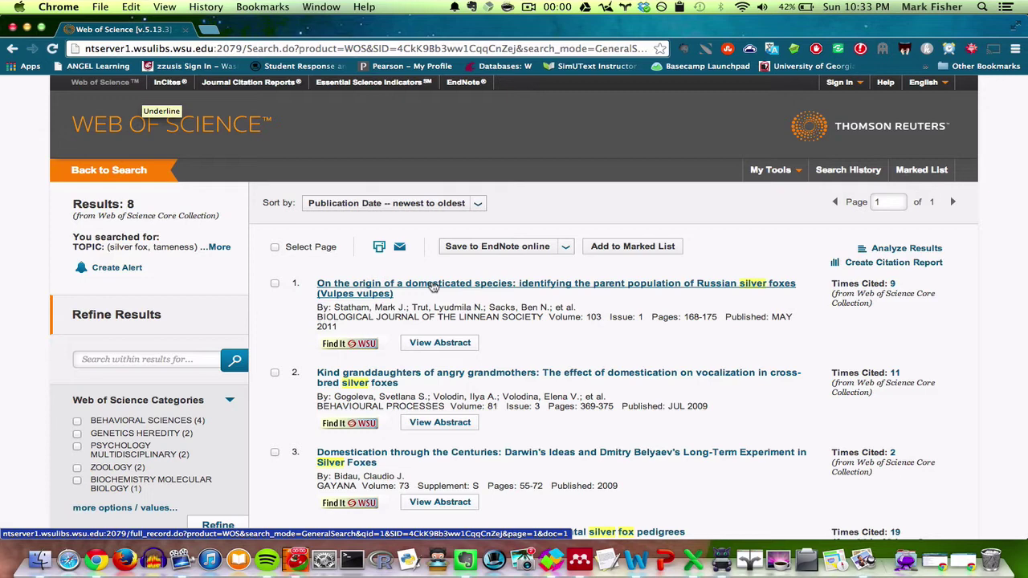
pyautogui.click(434, 288)
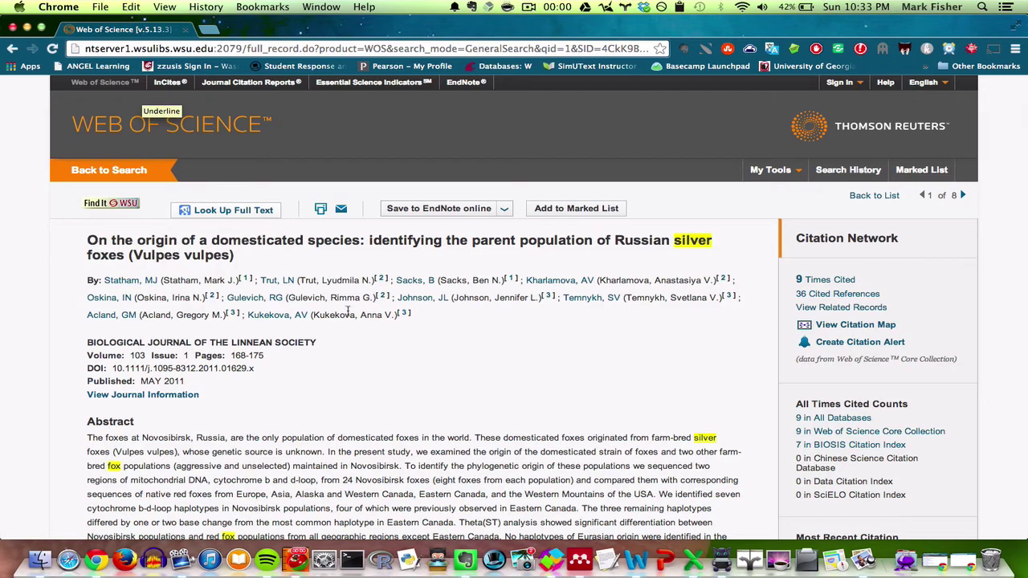
pyautogui.scroll(-5, 375, 481)
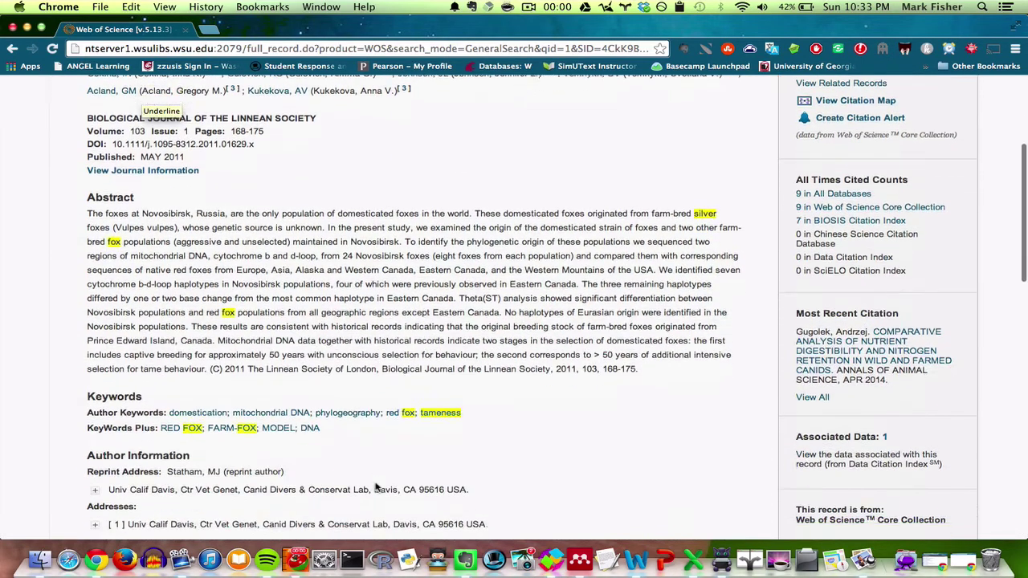
pyautogui.scroll(4, 375, 486)
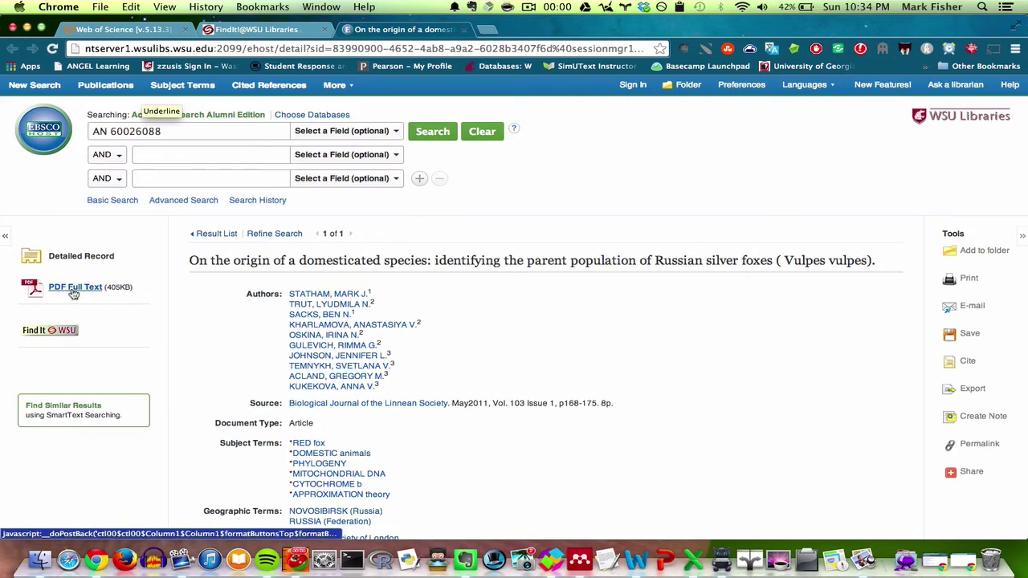
# View the article's PDF full text in EBSCOhost and return to its Web of Science record.
pyautogui.click(74, 291)
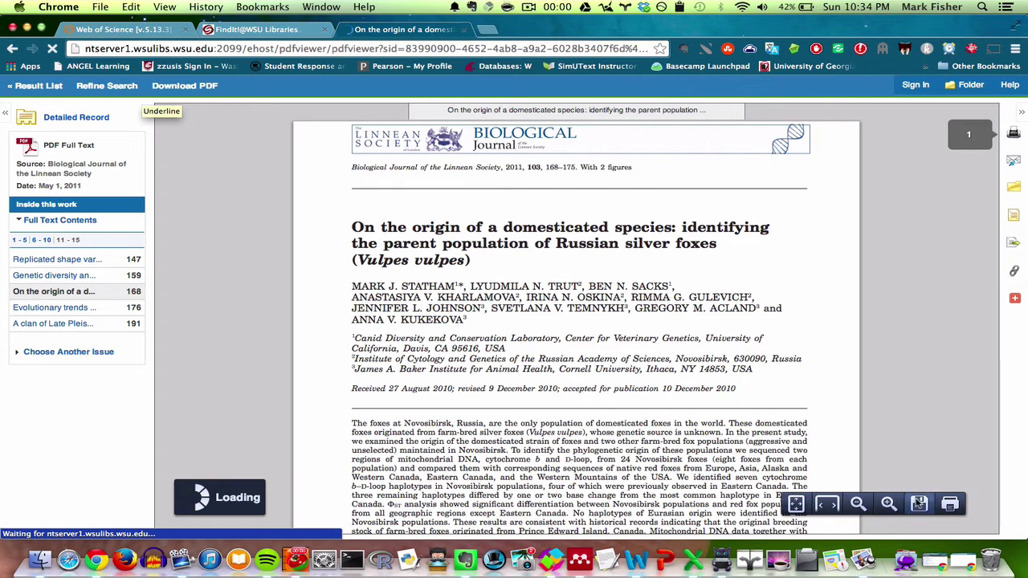
pyautogui.click(918, 504)
pyautogui.press('Escape')
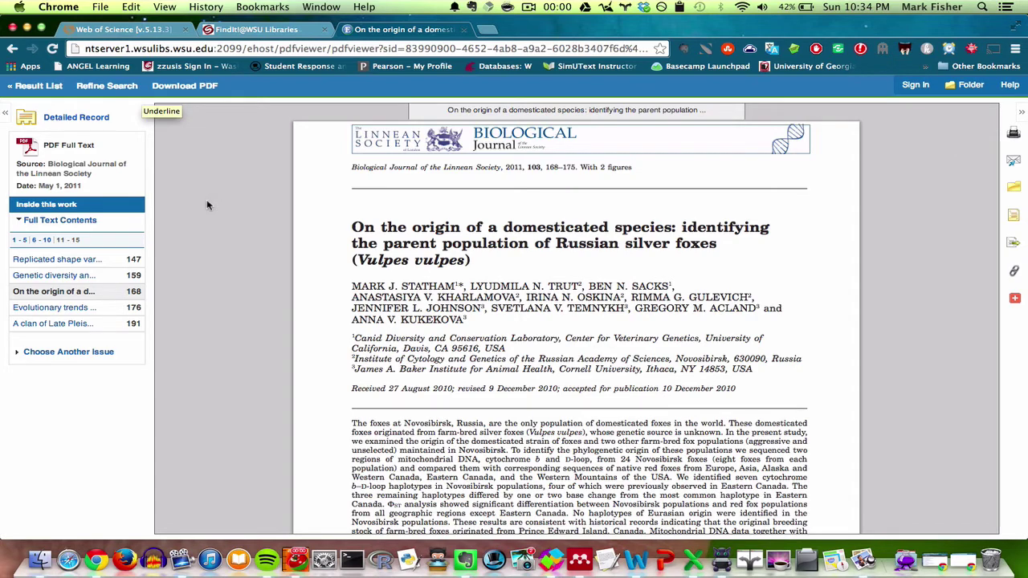
pyautogui.press('super+w')
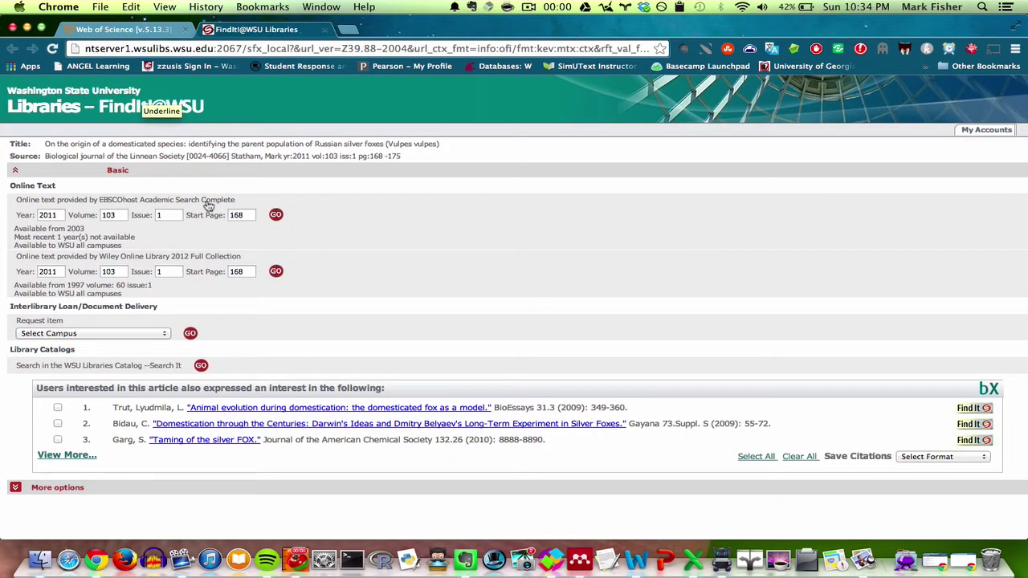
pyautogui.press('super+w')
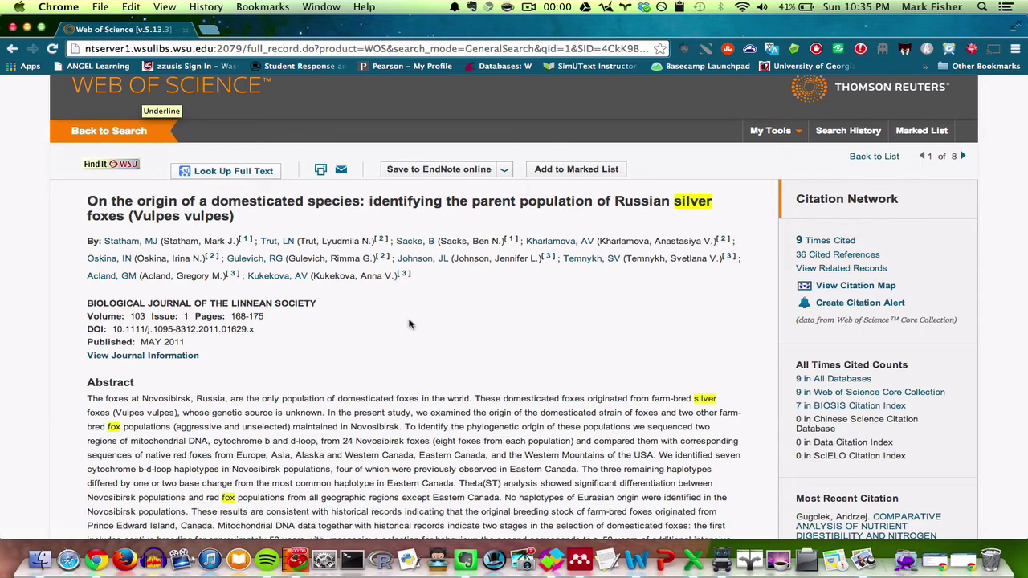
# Search Google for the article's full title and open the PDF hosted by University of California, Davis.
pyautogui.moveTo(241, 217); pyautogui.dragTo(89, 201)
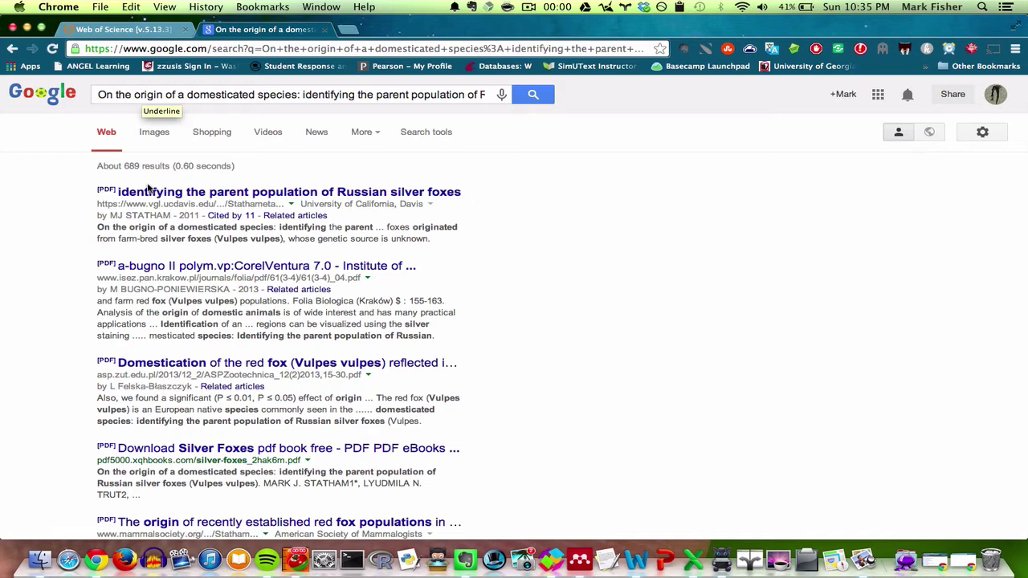
pyautogui.click(265, 192)
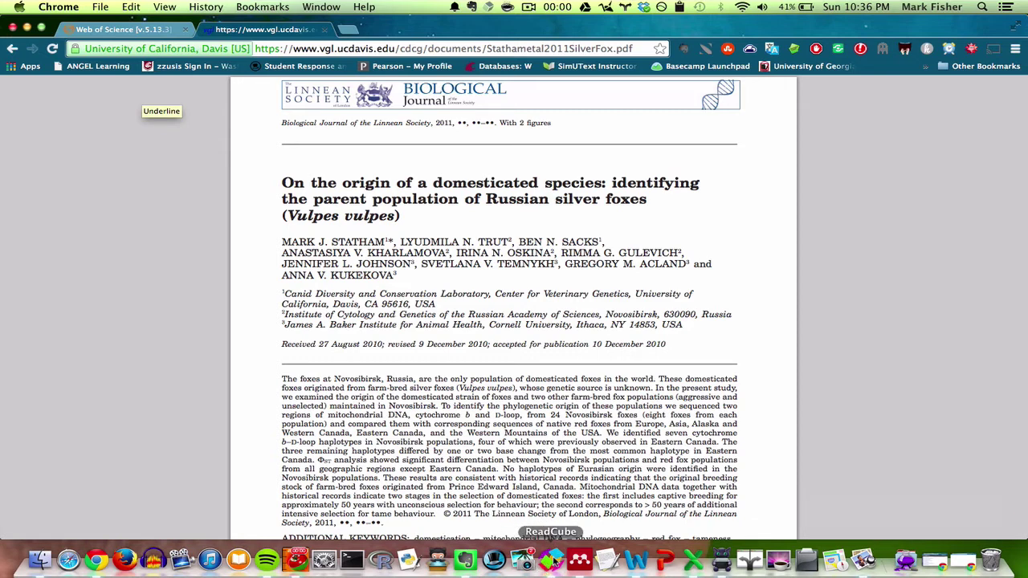
# Switch to ReadCube, enlarge its window and search Google Scholar for the copied article title on Russian silver foxes.
pyautogui.click(551, 561)
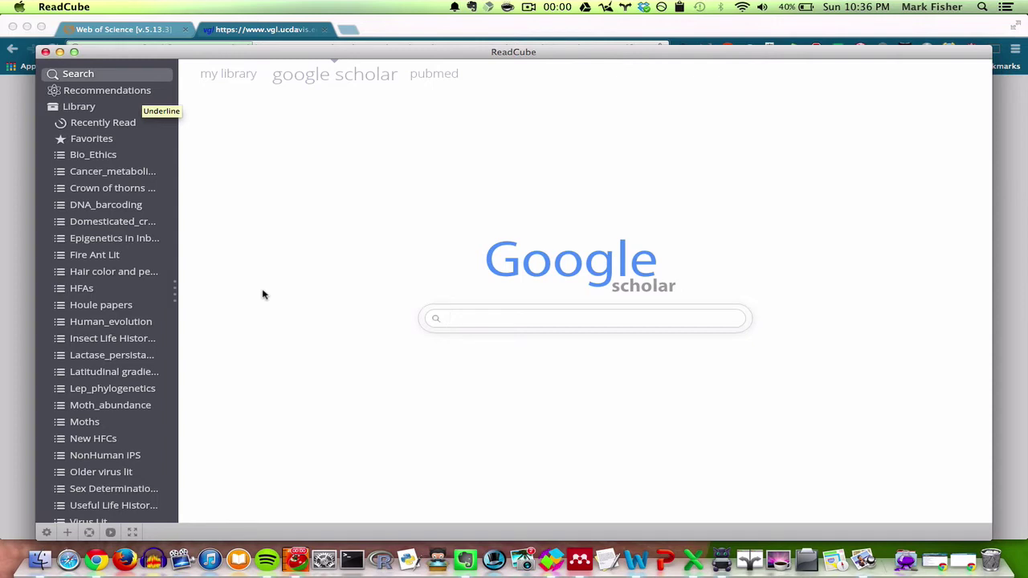
pyautogui.hotkey('ctrl', 'alt', 'space')
pyautogui.press('Return')
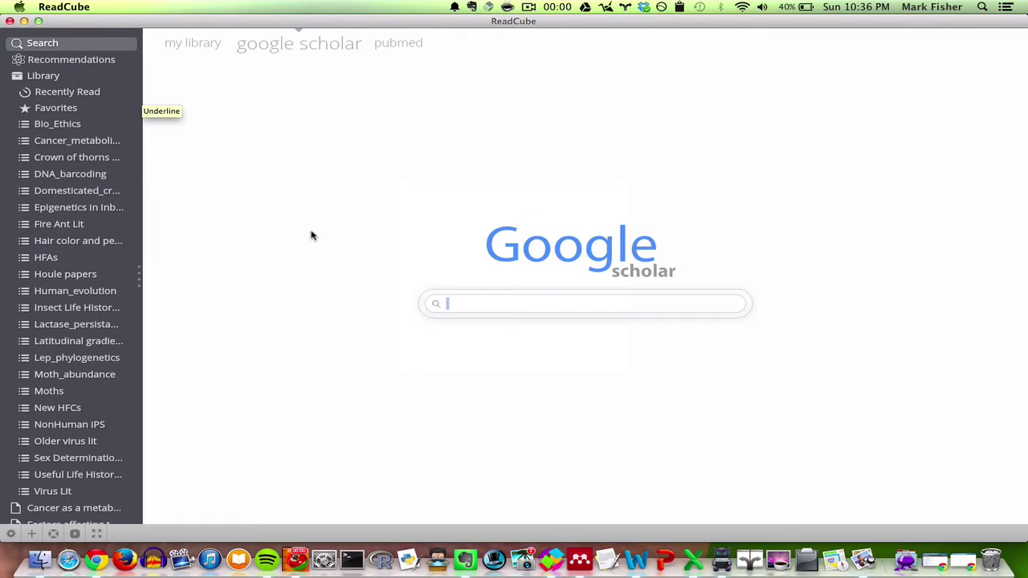
pyautogui.click(466, 303)
pyautogui.press('super+v')
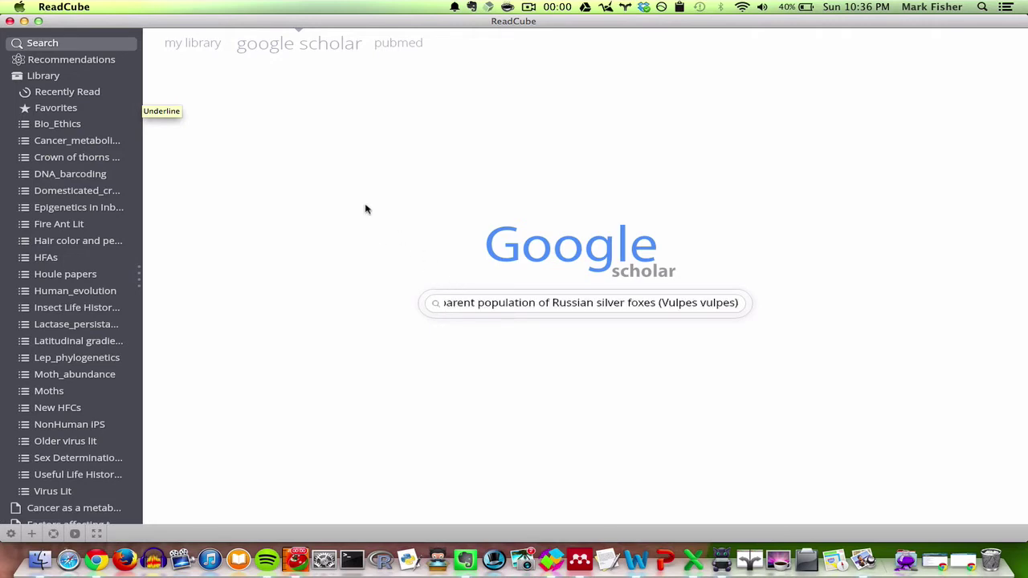
pyautogui.press('Return')
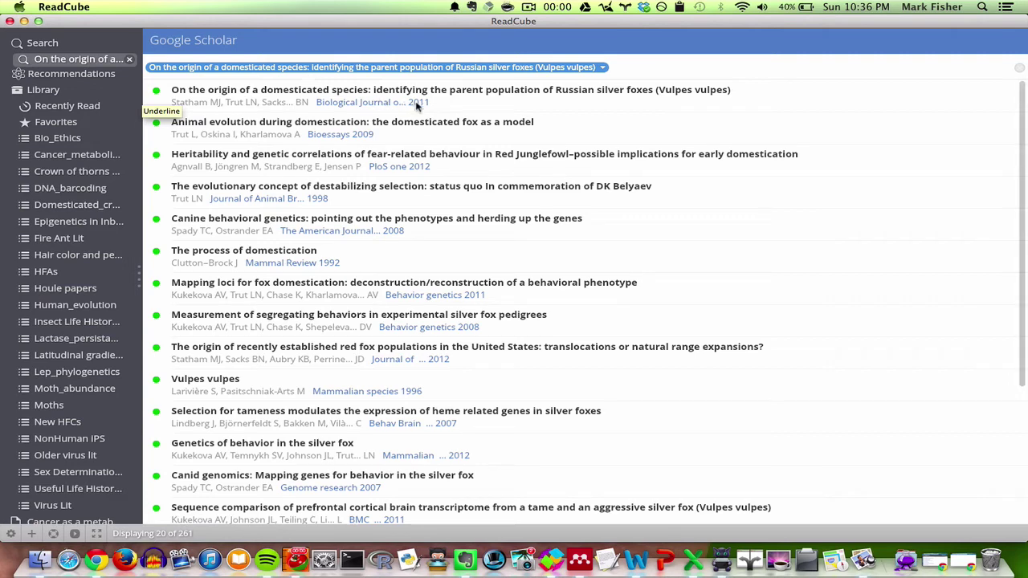
# Request the web download of the matching silver fox article and open the Washington State University proxy login.
pyautogui.click(470, 109)
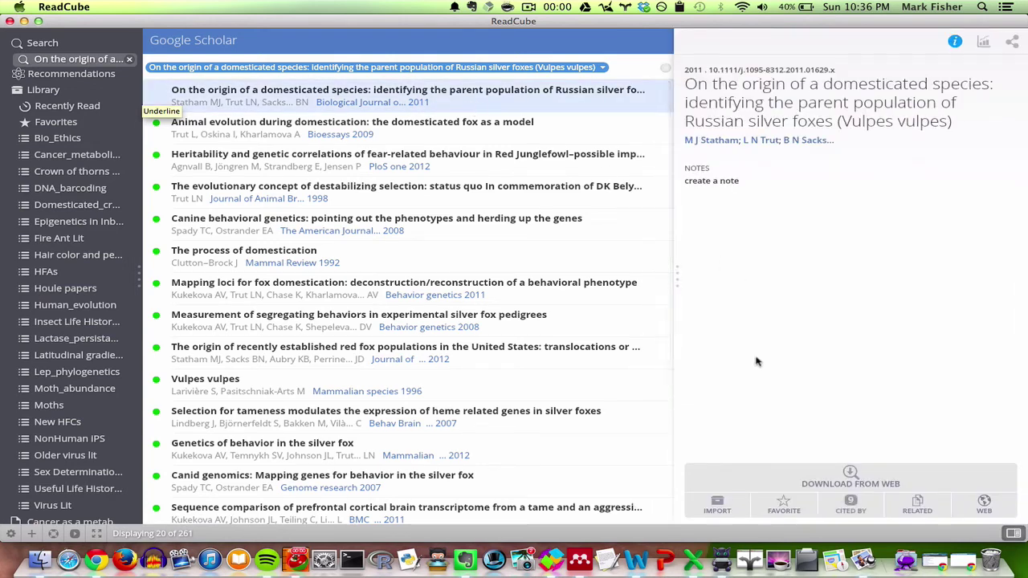
pyautogui.click(843, 479)
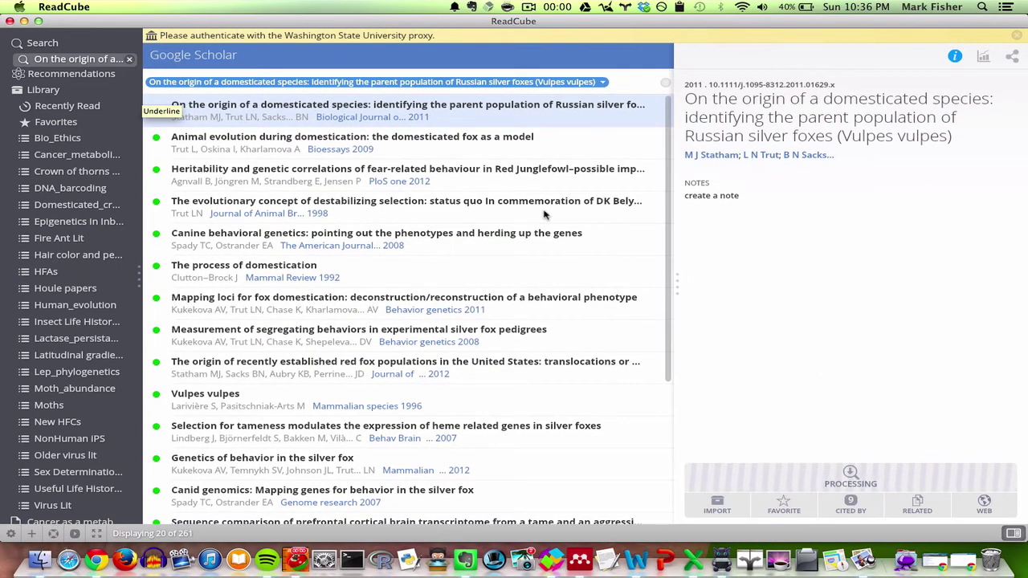
pyautogui.click(348, 37)
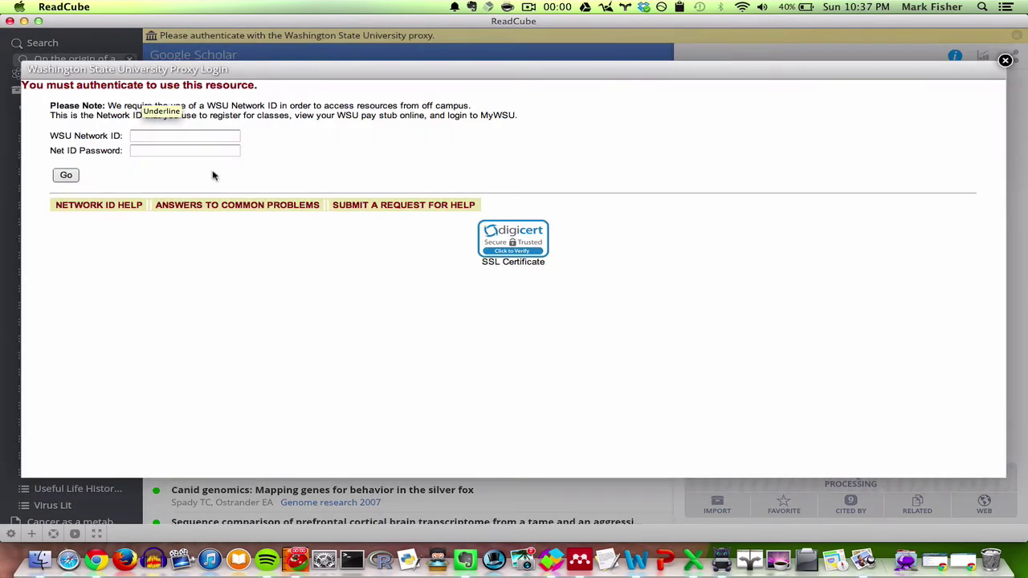
# Log in to the university proxy with the WSU Network ID and the Net ID password.
pyautogui.click(155, 135)
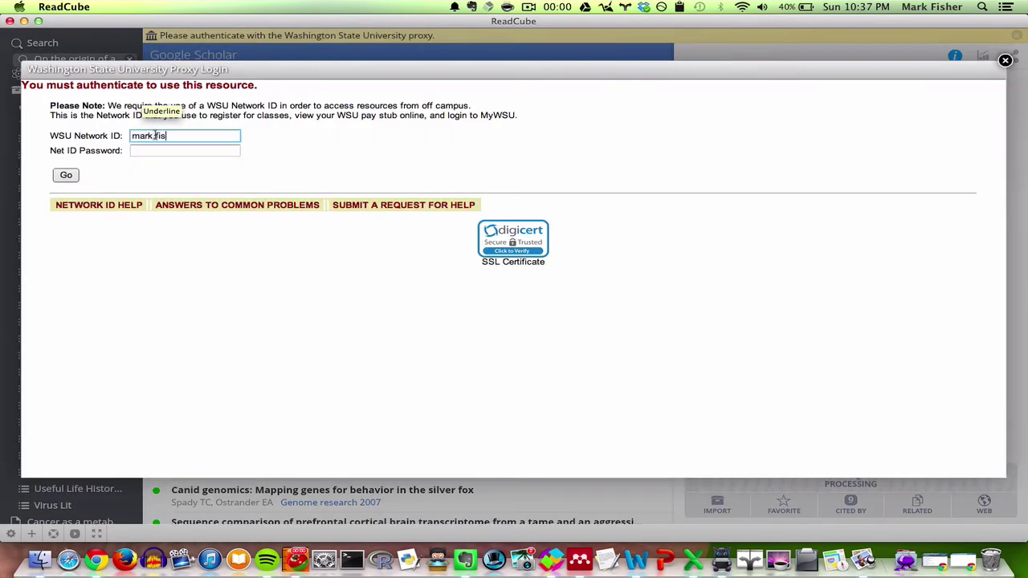
pyautogui.press('Tab')
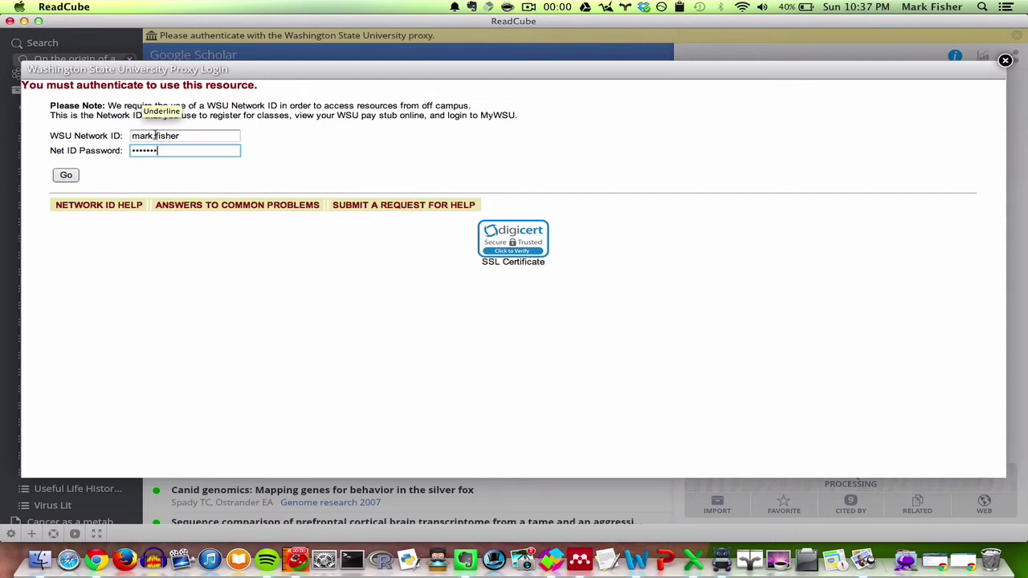
pyautogui.write('••••••••••••')
pyautogui.press('super+a')
pyautogui.write('••••••')
pyautogui.write('••')
pyautogui.click(63, 178)
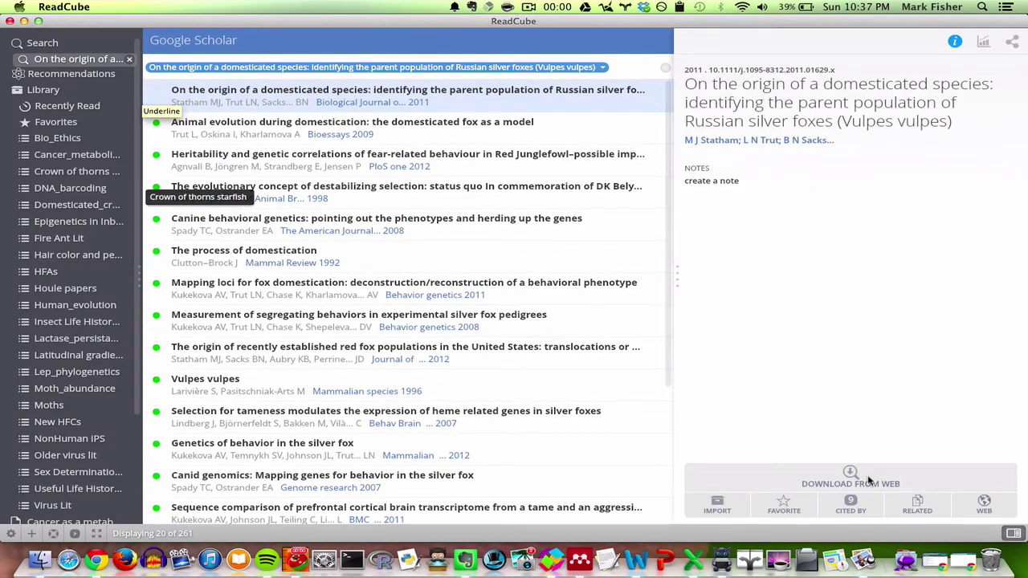
# Download the Russian silver fox origin article from the web and open its full text for reading.
pyautogui.click(868, 480)
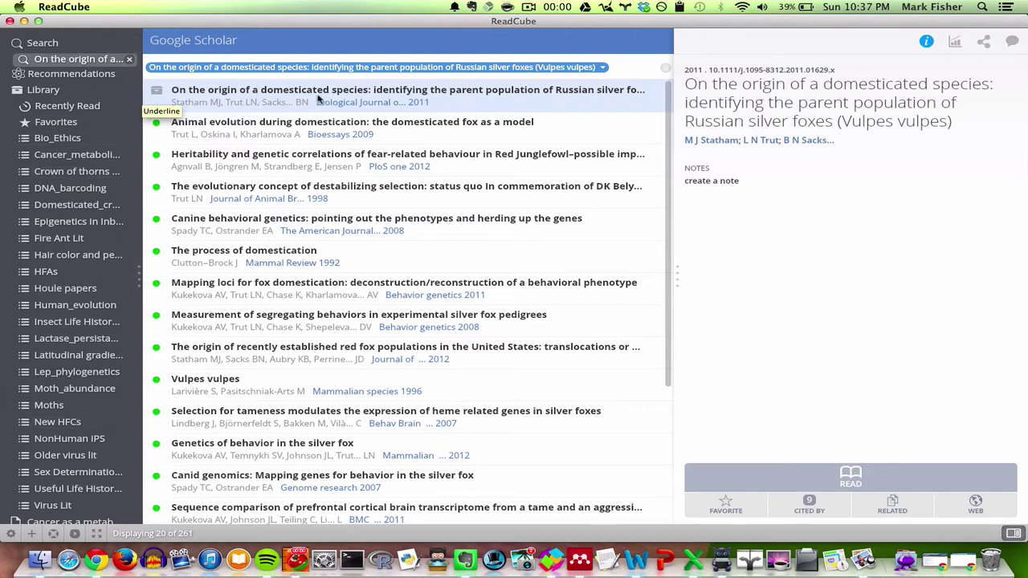
pyautogui.doubleClick(257, 94)
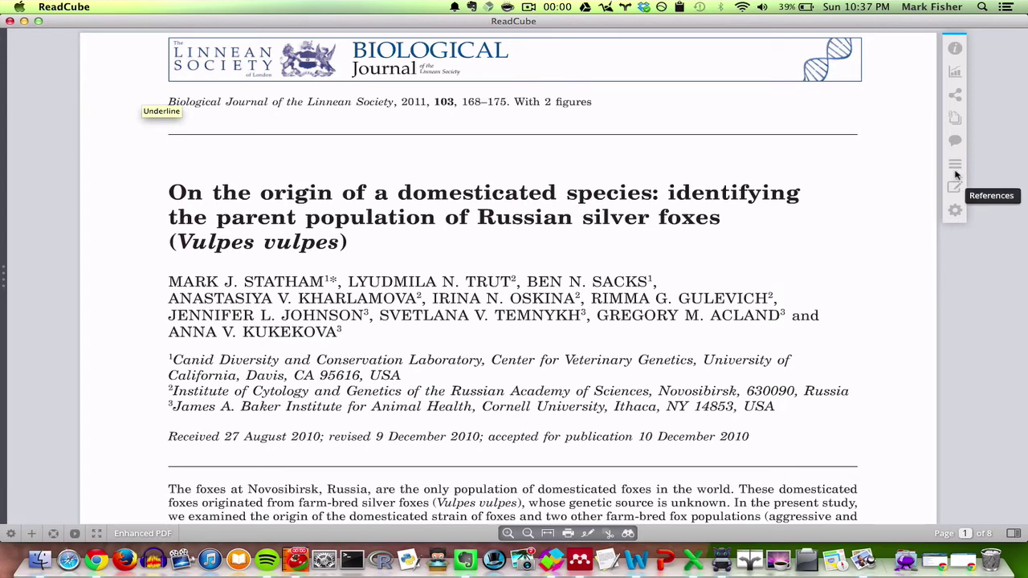
# Show the article's reference list beside the PDF and look through the abstract and introduction on the first page.
pyautogui.click(955, 166)
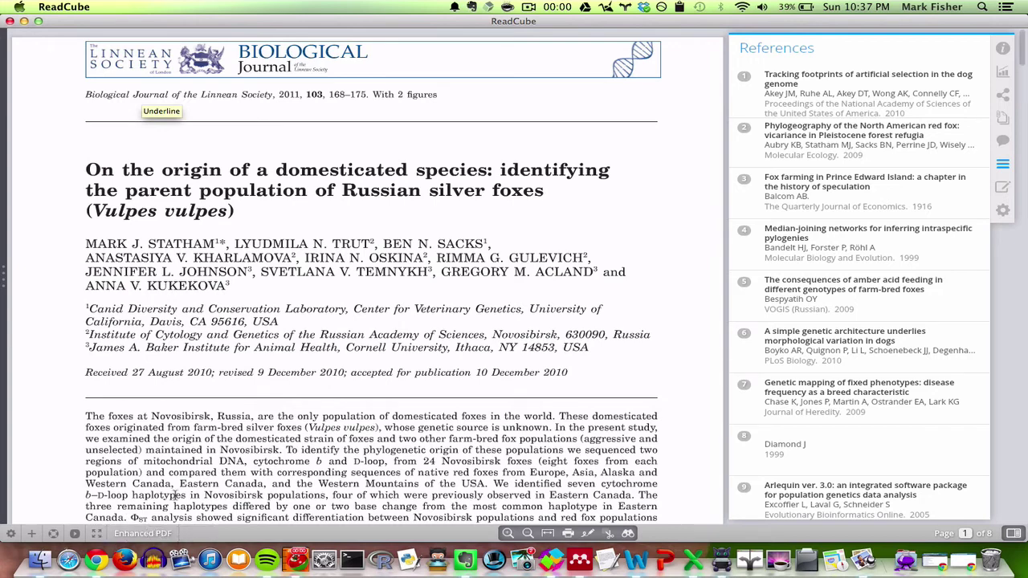
pyautogui.scroll(-1, 440, 422)
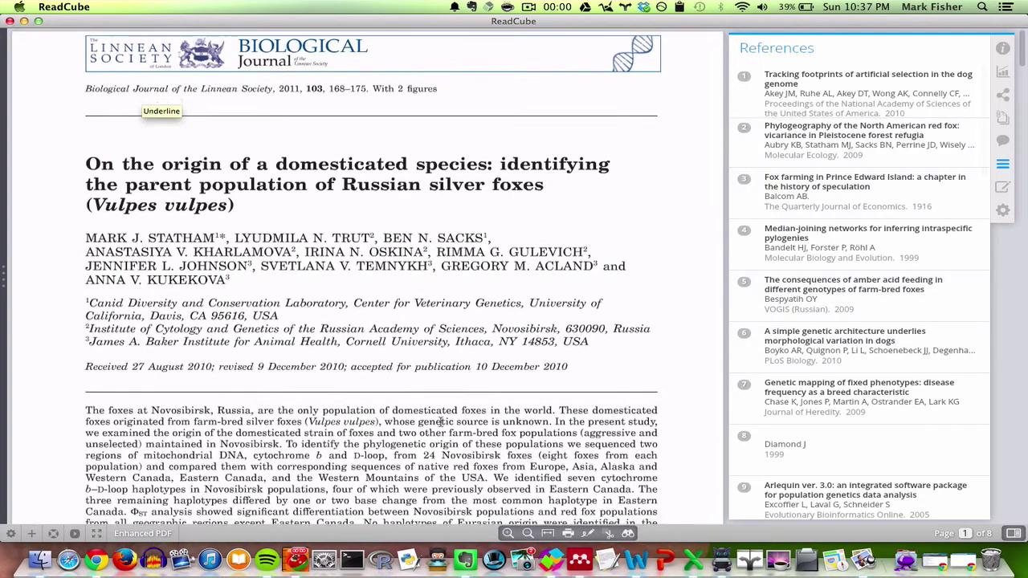
pyautogui.scroll(-5, 440, 422)
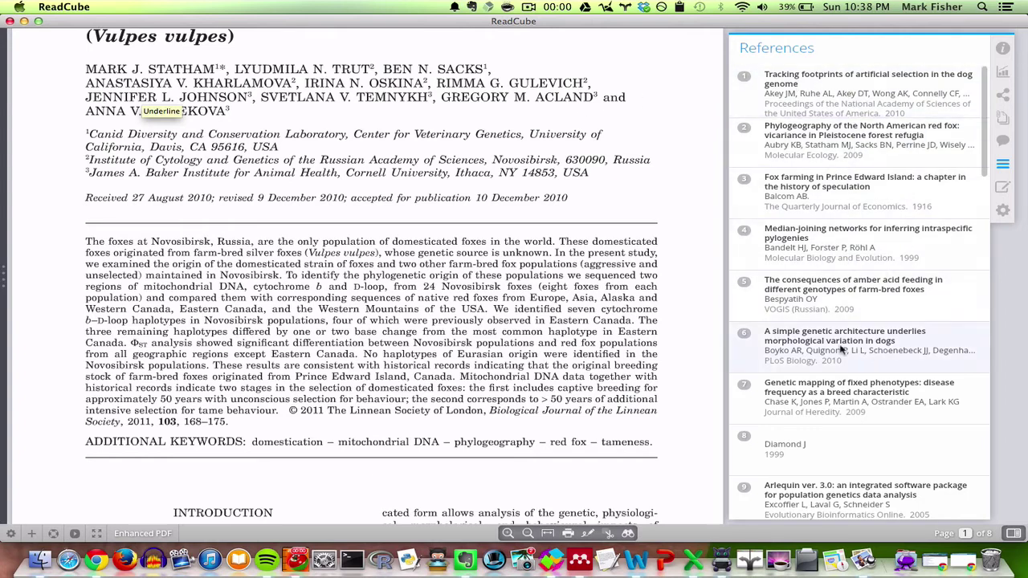
pyautogui.scroll(-3, 390, 303)
pyautogui.scroll(-4, 390, 303)
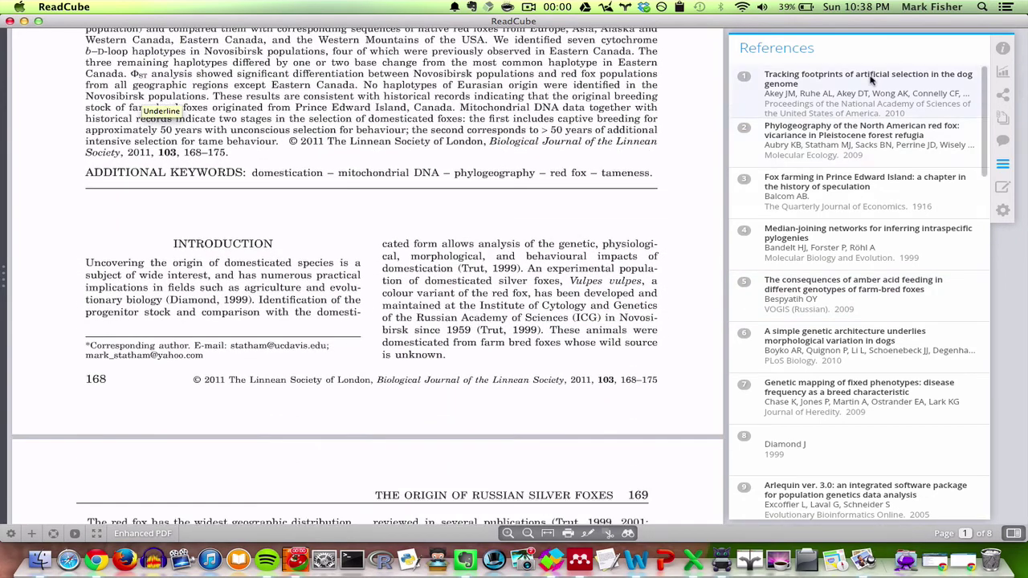
# Look up the first reference, "Tracking footprints of artificial selection in the dog genome", start its web download and close the publisher page.
pyautogui.click(868, 75)
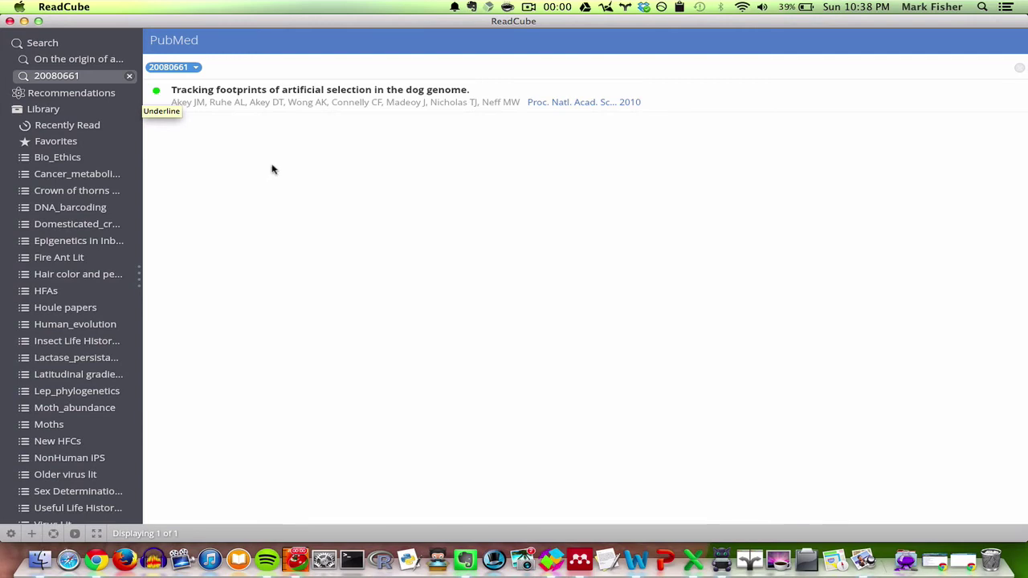
pyautogui.click(326, 94)
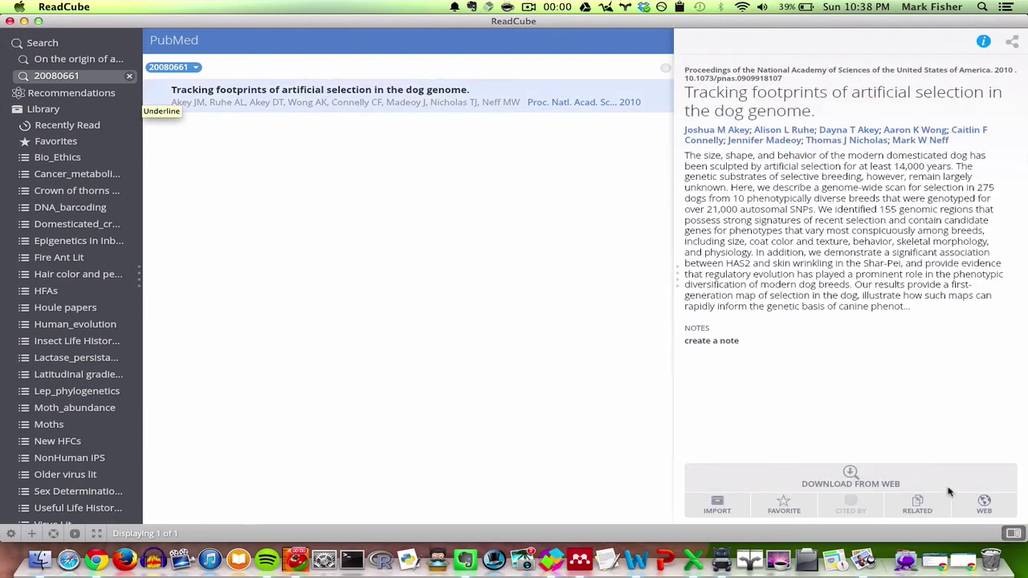
pyautogui.click(845, 479)
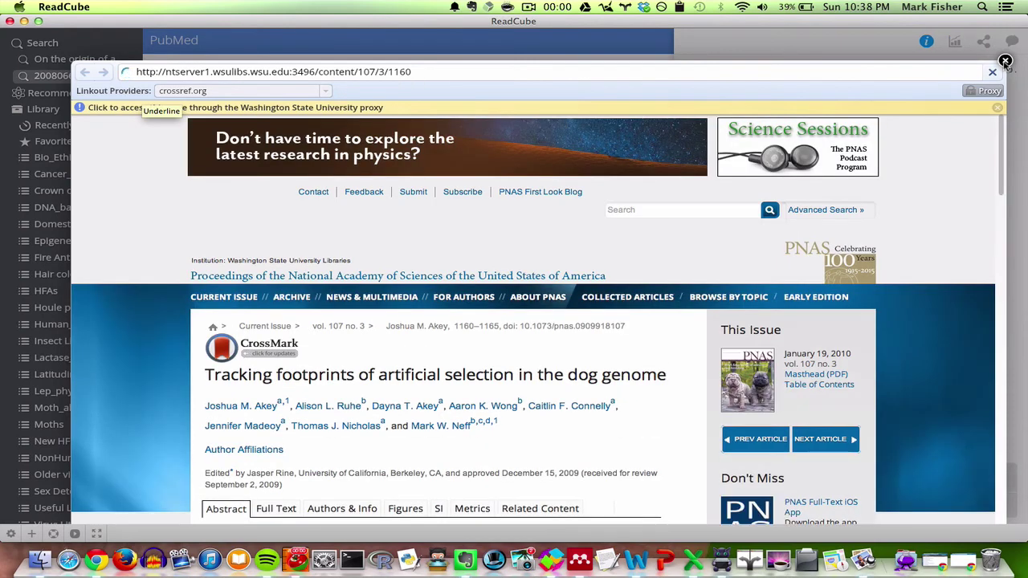
pyautogui.click(1005, 62)
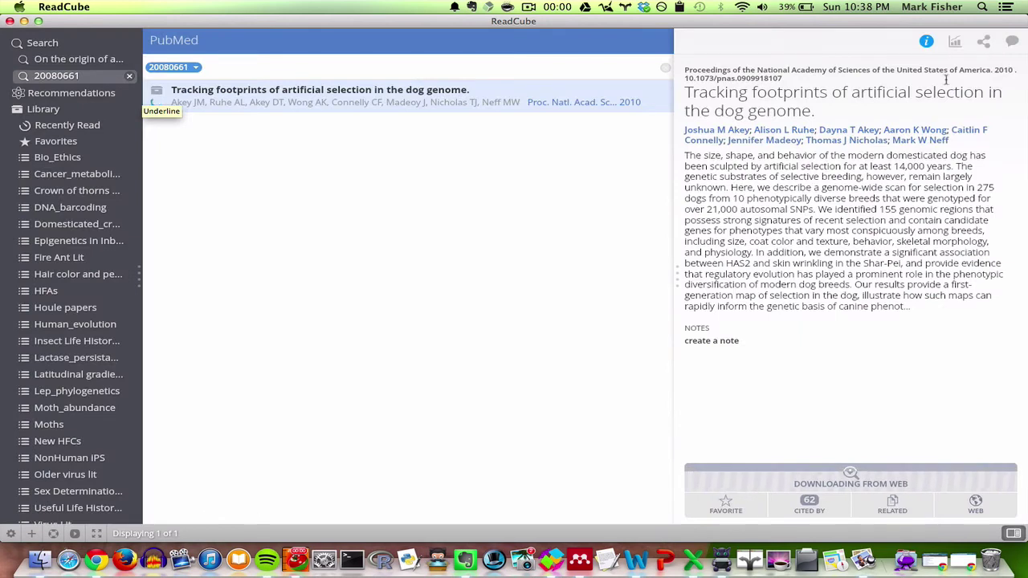